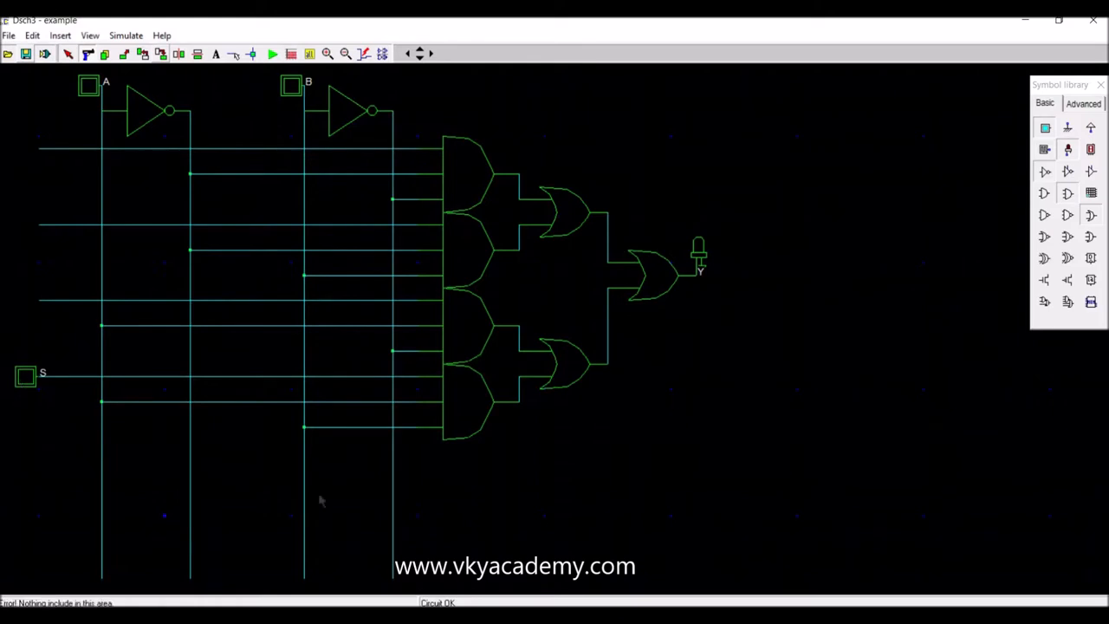
# Delete input button S beside the lowest horizontal wire
pyautogui.click(26, 390)
pyautogui.click(85, 58)
pyautogui.click(26, 379)
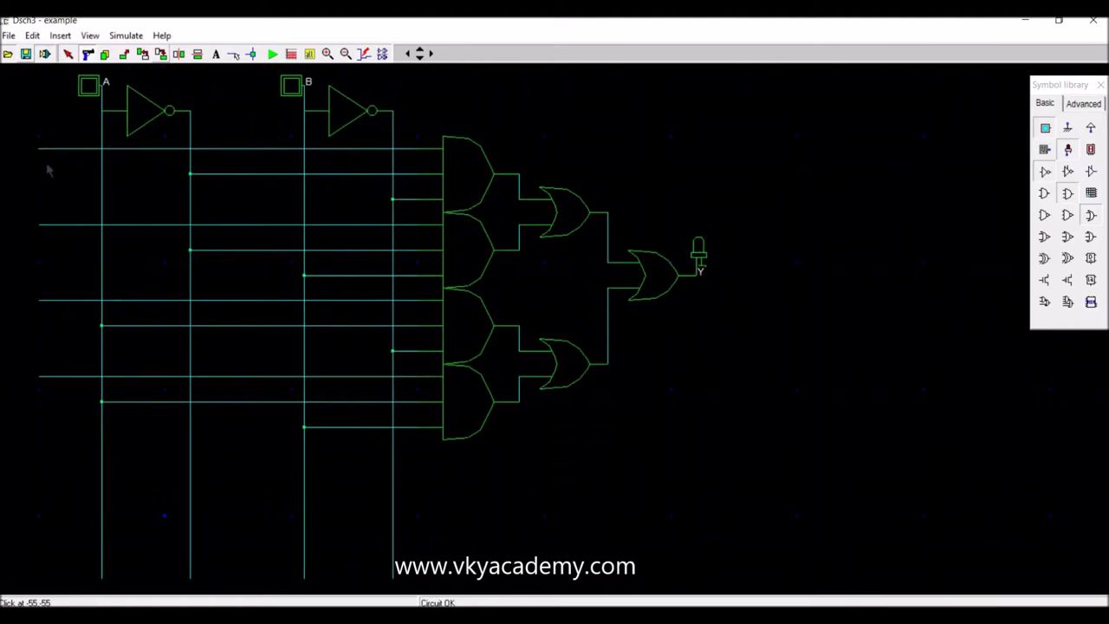
# Draw a vertical wire joining the open ends of the four AND gates' first-input lines
pyautogui.click(234, 54)
pyautogui.click(46, 244)
pyautogui.click(39, 376)
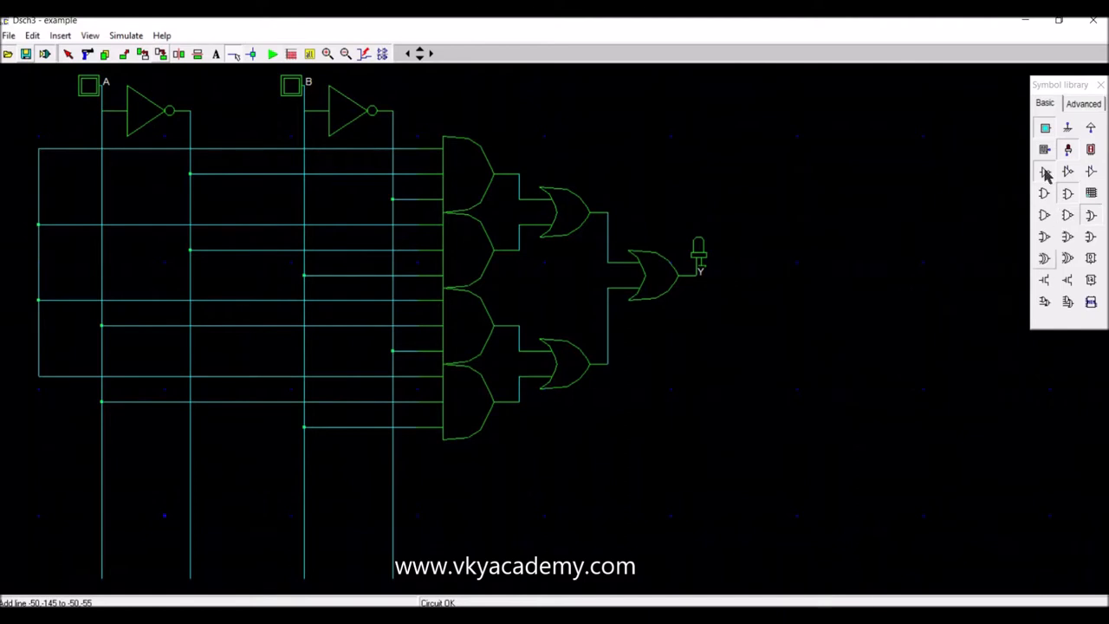
# Place an input button on the common wire at the second AND gate's first-input line and name it I
pyautogui.moveTo(1045, 128); pyautogui.dragTo(24, 236)
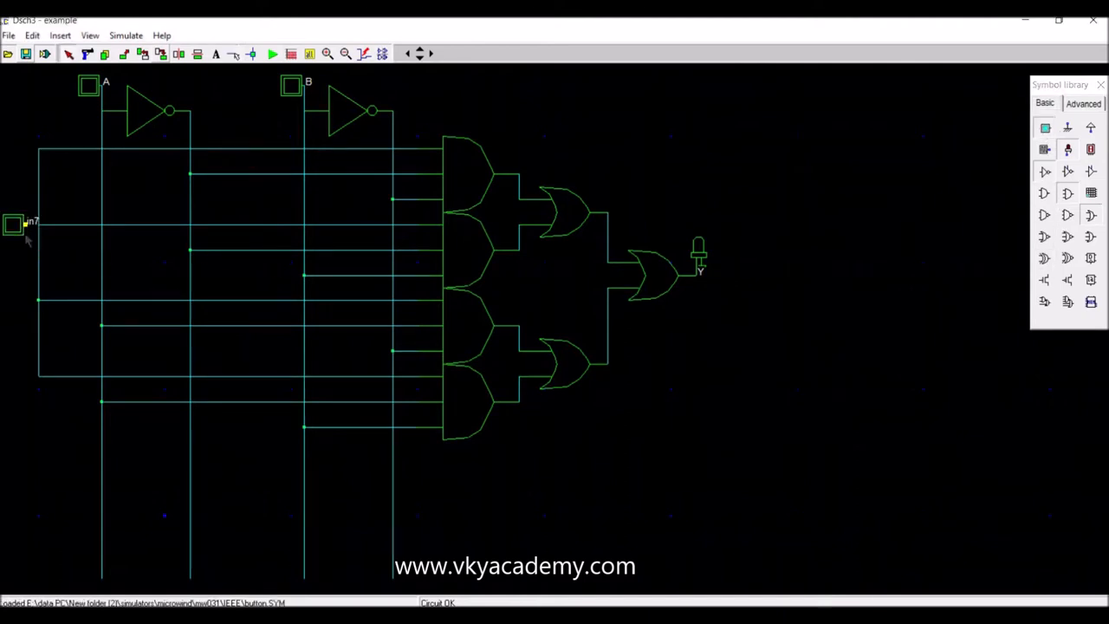
pyautogui.moveTo(18, 230); pyautogui.dragTo(32, 229)
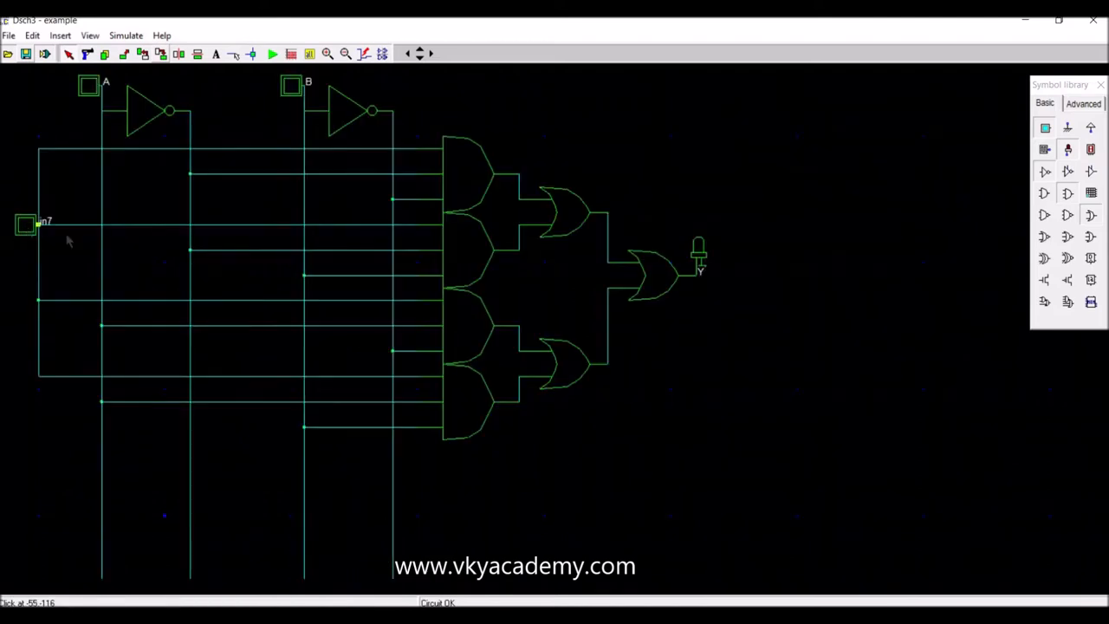
pyautogui.doubleClick(27, 225)
pyautogui.moveTo(422, 228); pyautogui.dragTo(356, 232)
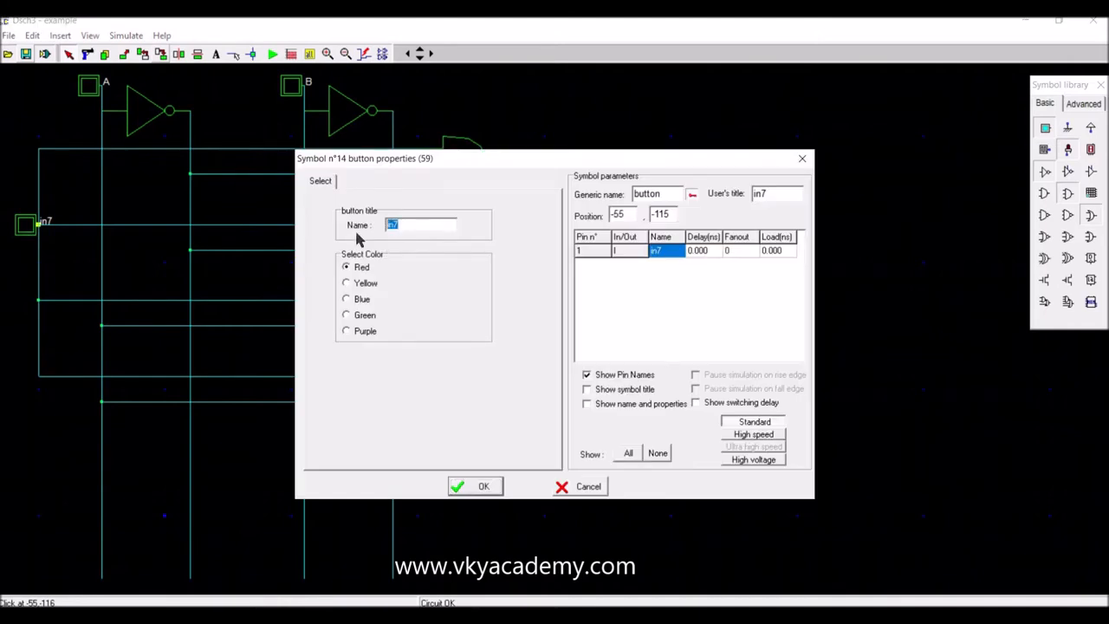
pyautogui.write('I')
pyautogui.click(476, 488)
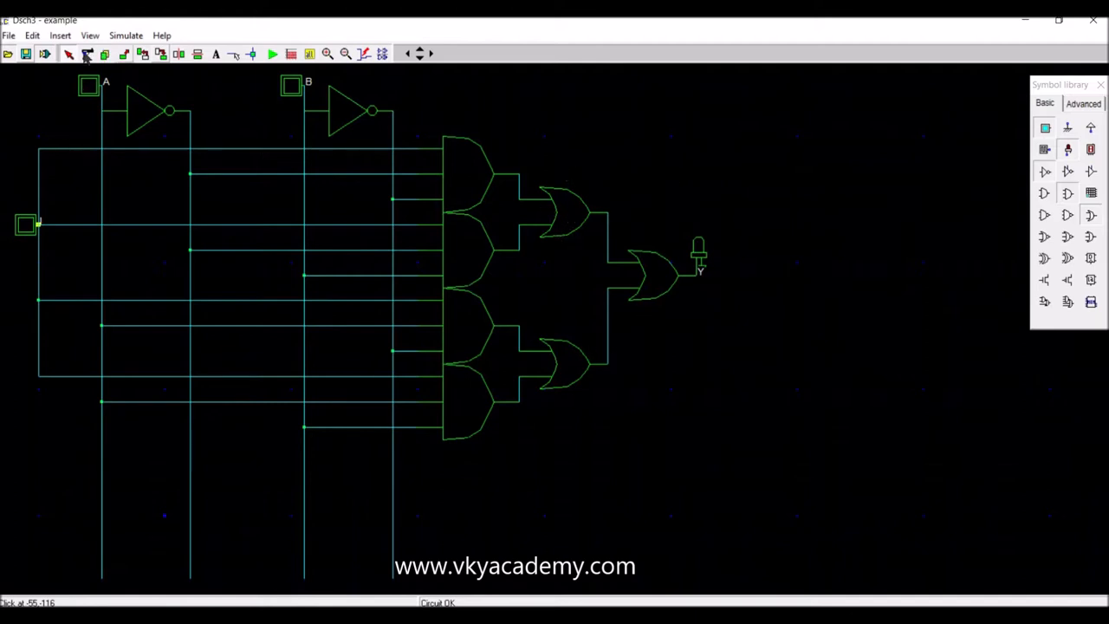
# Delete the three OR gates and the output light Y
pyautogui.click(87, 54)
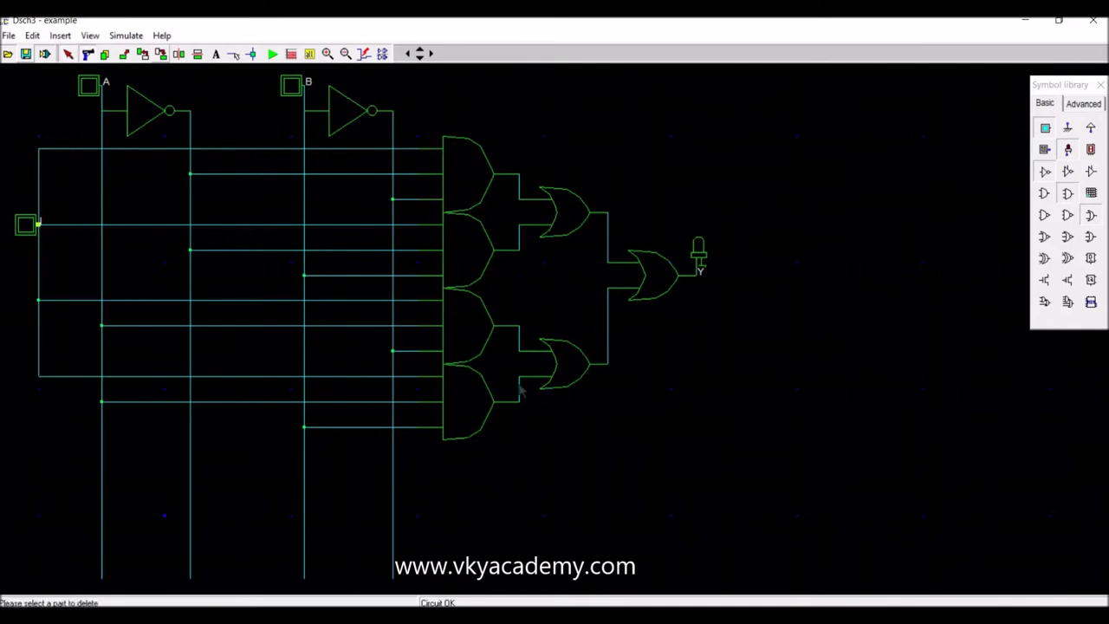
pyautogui.click(560, 222)
pyautogui.click(562, 362)
pyautogui.click(663, 273)
pyautogui.click(699, 253)
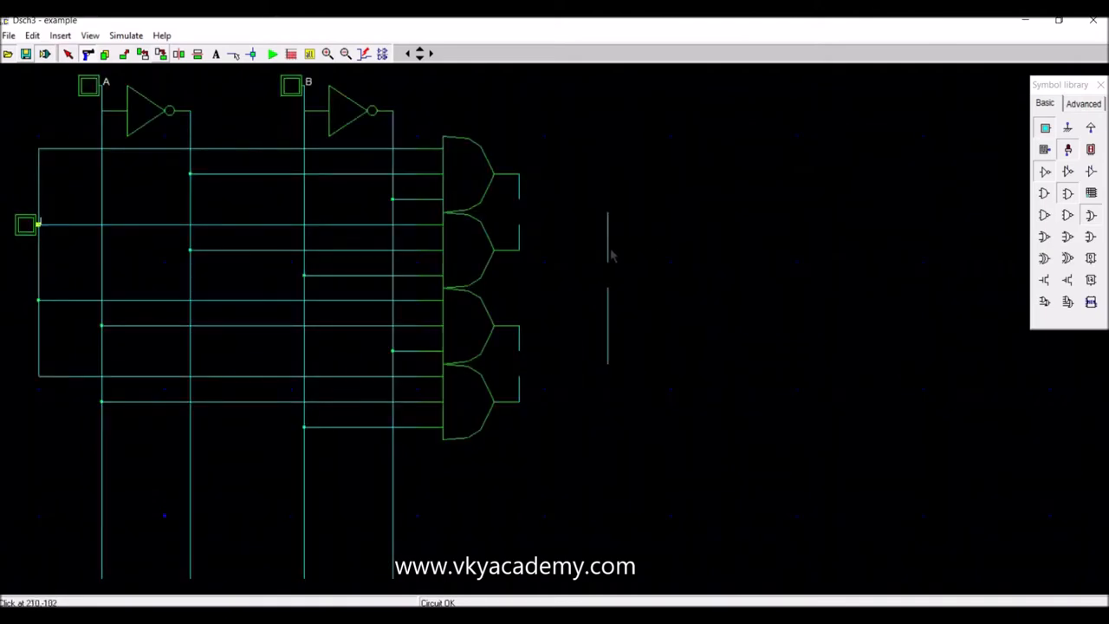
# Delete the leftover vertical wire segments that connected the AND gates to the removed OR gates
pyautogui.click(609, 251)
pyautogui.click(609, 333)
pyautogui.click(522, 206)
pyautogui.click(520, 246)
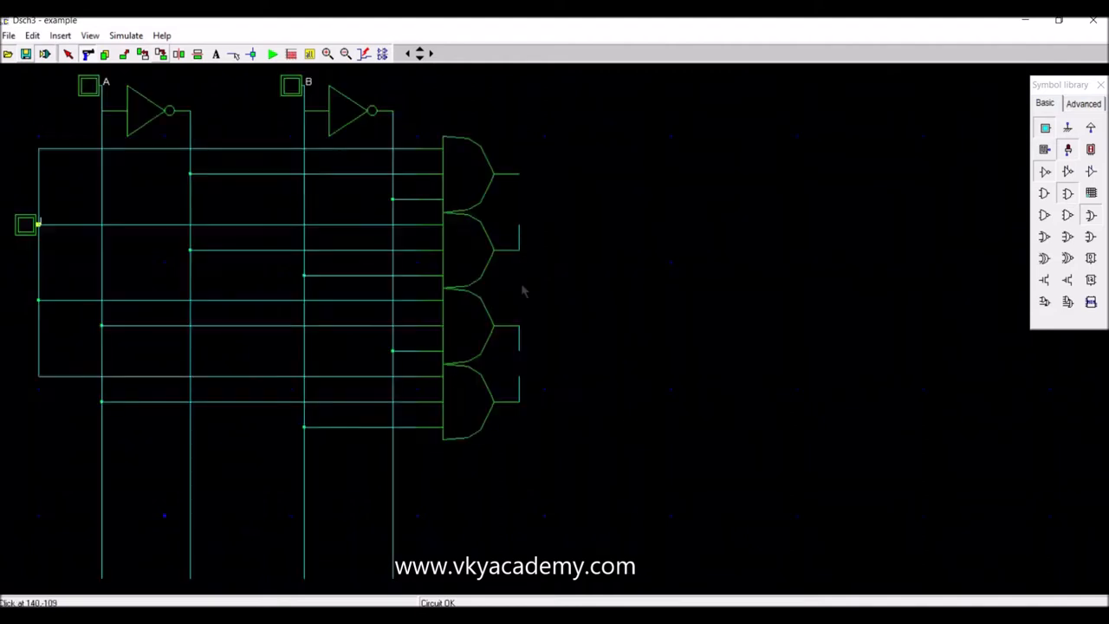
pyautogui.click(520, 345)
pyautogui.click(519, 394)
# Place one output light at the output of each of the four AND gates
pyautogui.click(520, 171)
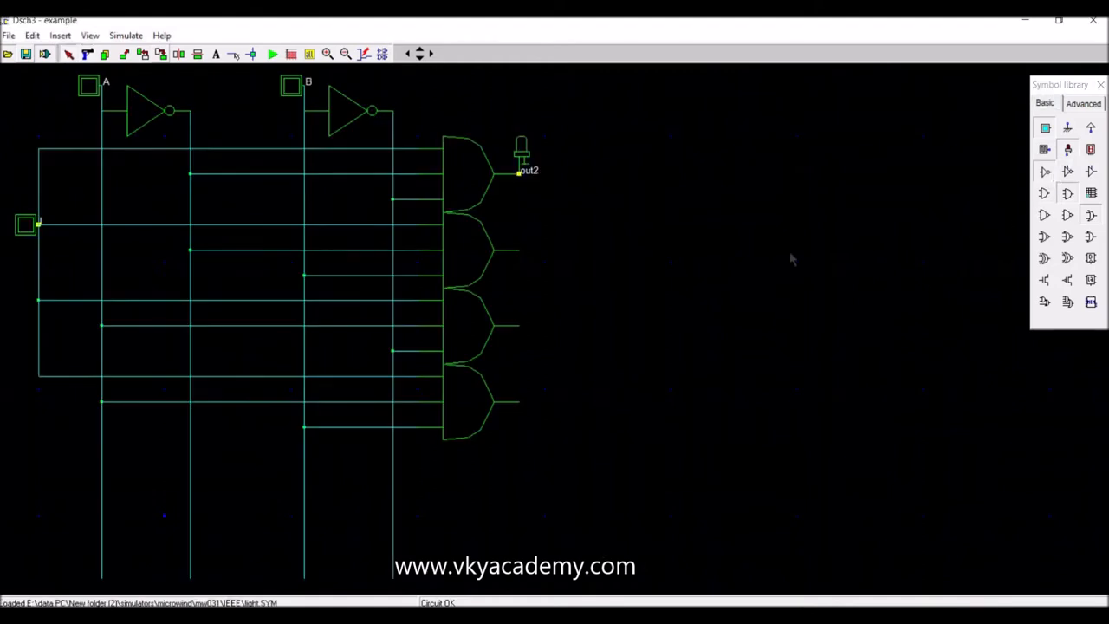
pyautogui.click(1068, 149)
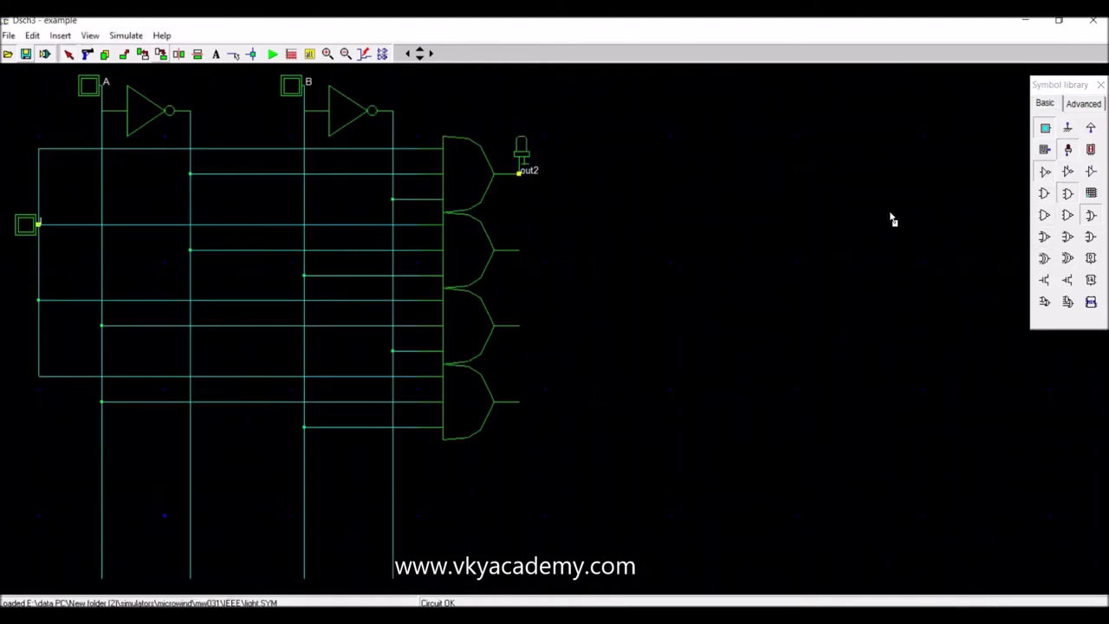
pyautogui.click(529, 256)
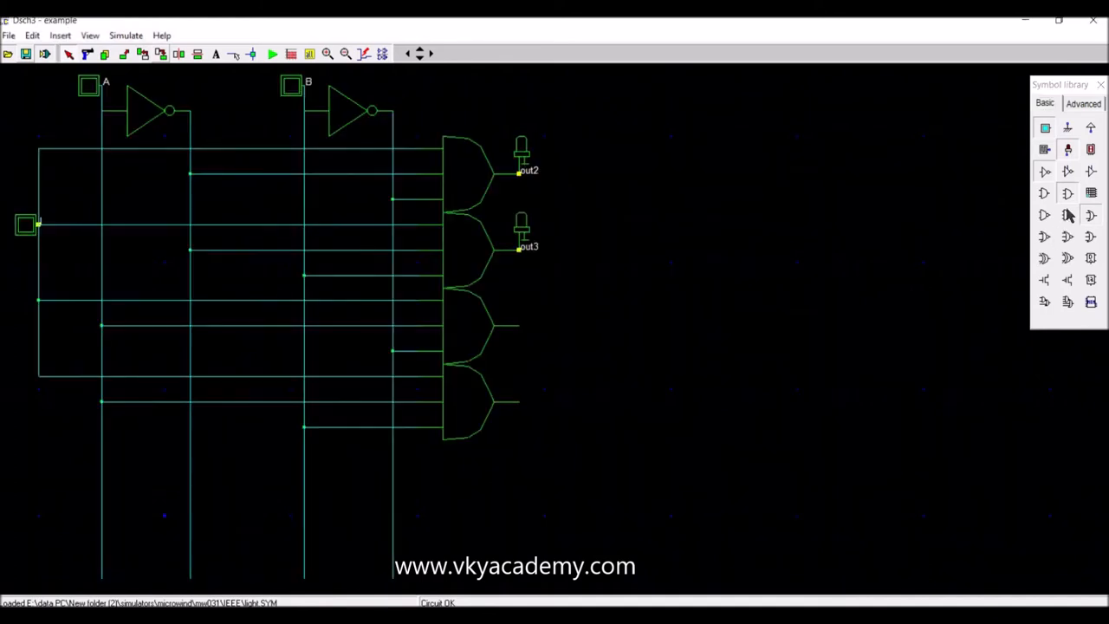
pyautogui.click(1070, 151)
pyautogui.click(531, 338)
pyautogui.click(524, 308)
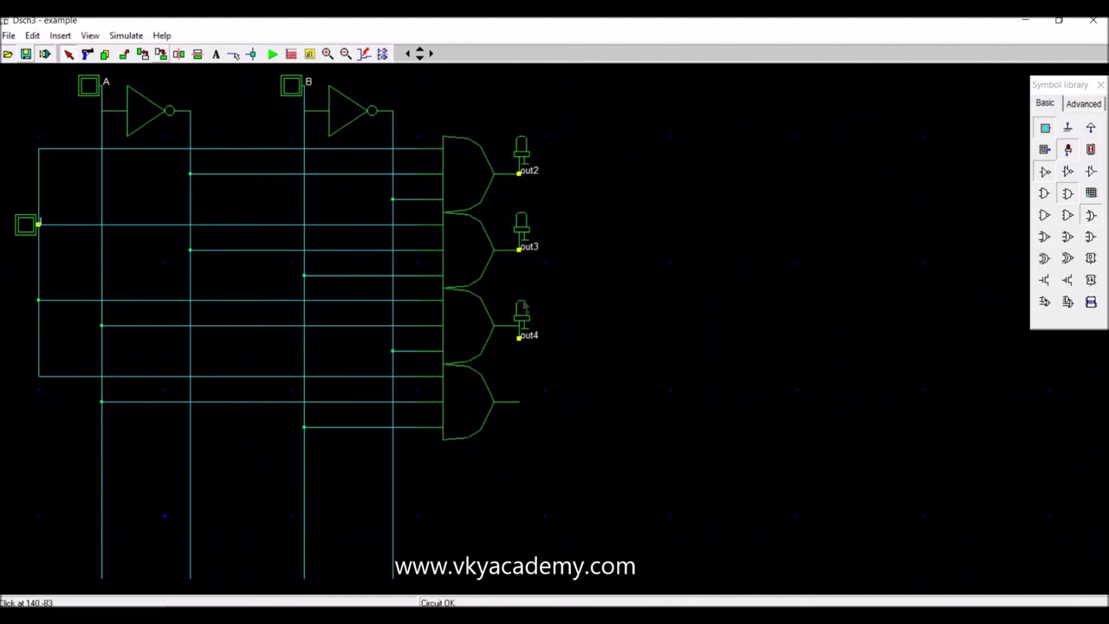
pyautogui.moveTo(524, 303)
pyautogui.mouseDown()
pyautogui.moveTo(530, 319)
pyautogui.moveTo(522, 305)
pyautogui.mouseUp()
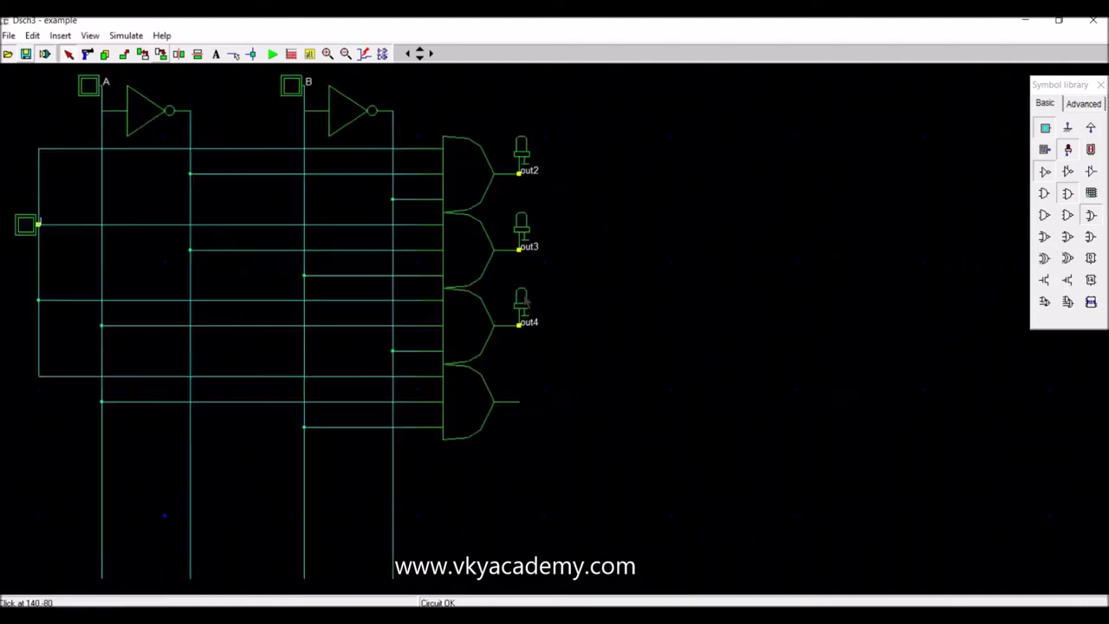
pyautogui.click(1071, 149)
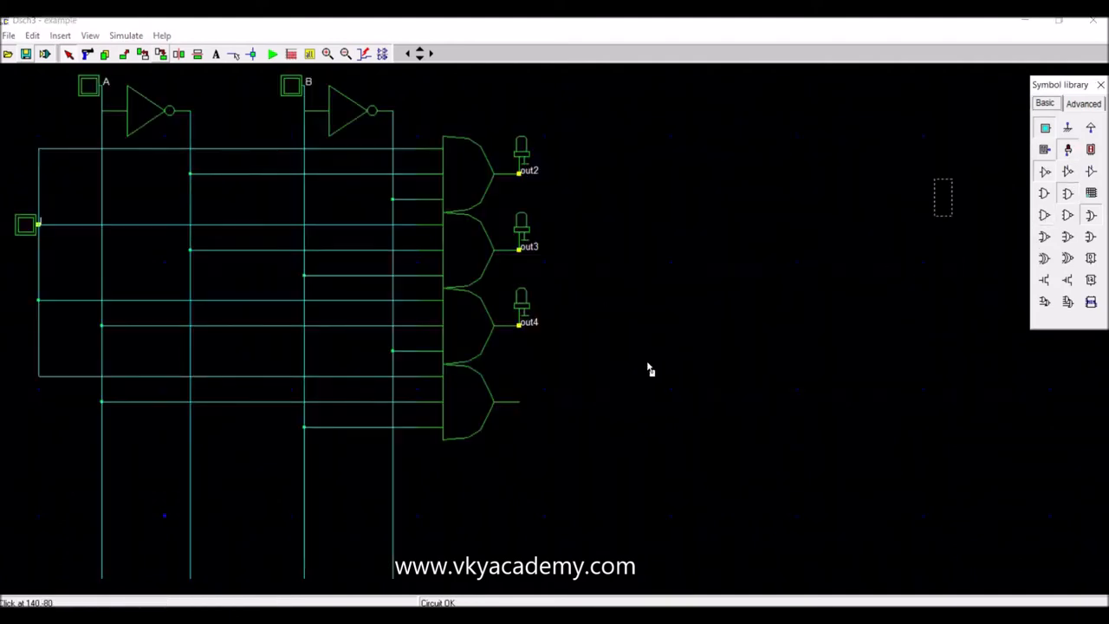
pyautogui.click(531, 406)
# Rename the light on the first AND gate's output as P
pyautogui.doubleClick(524, 159)
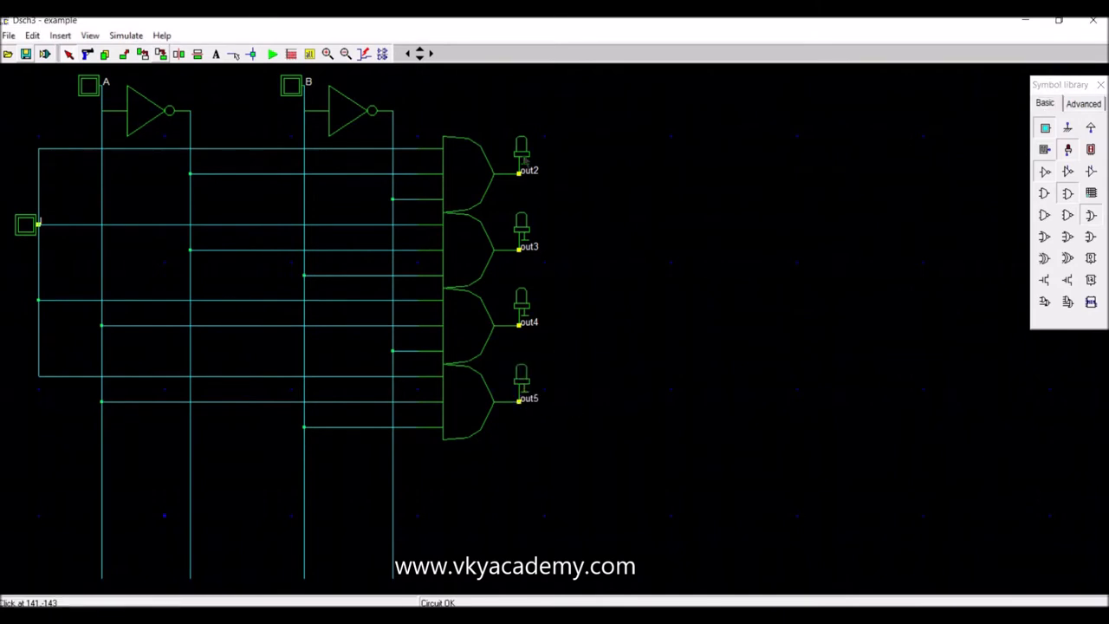
pyautogui.doubleClick(379, 230)
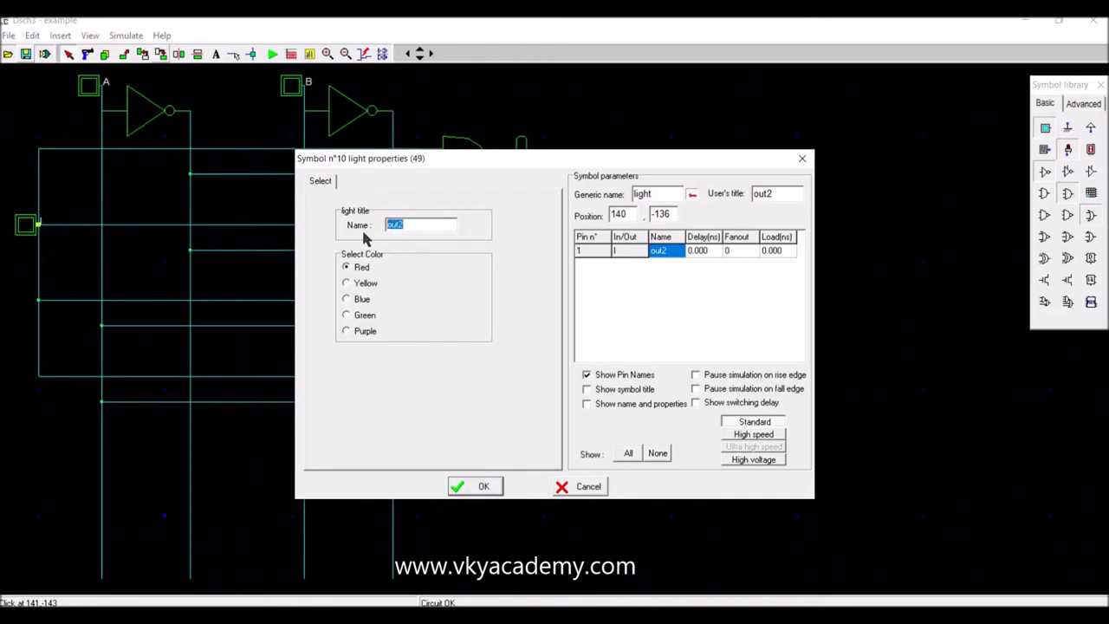
pyautogui.write('p')
pyautogui.click(484, 487)
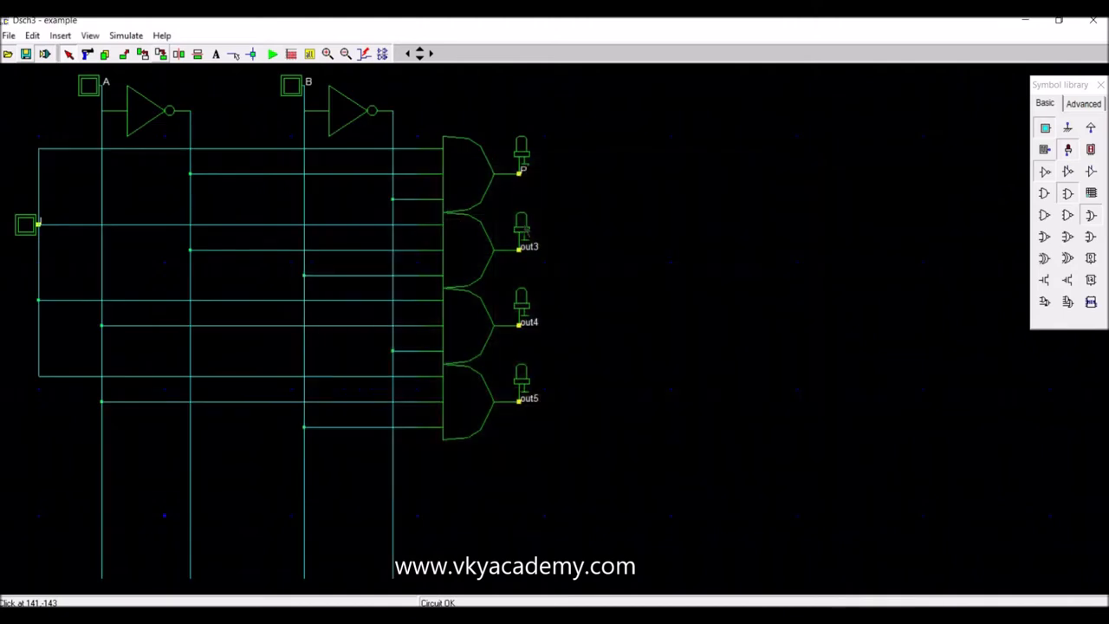
# Rename the light on the second AND gate's output as Q
pyautogui.doubleClick(522, 230)
pyautogui.doubleClick(359, 227)
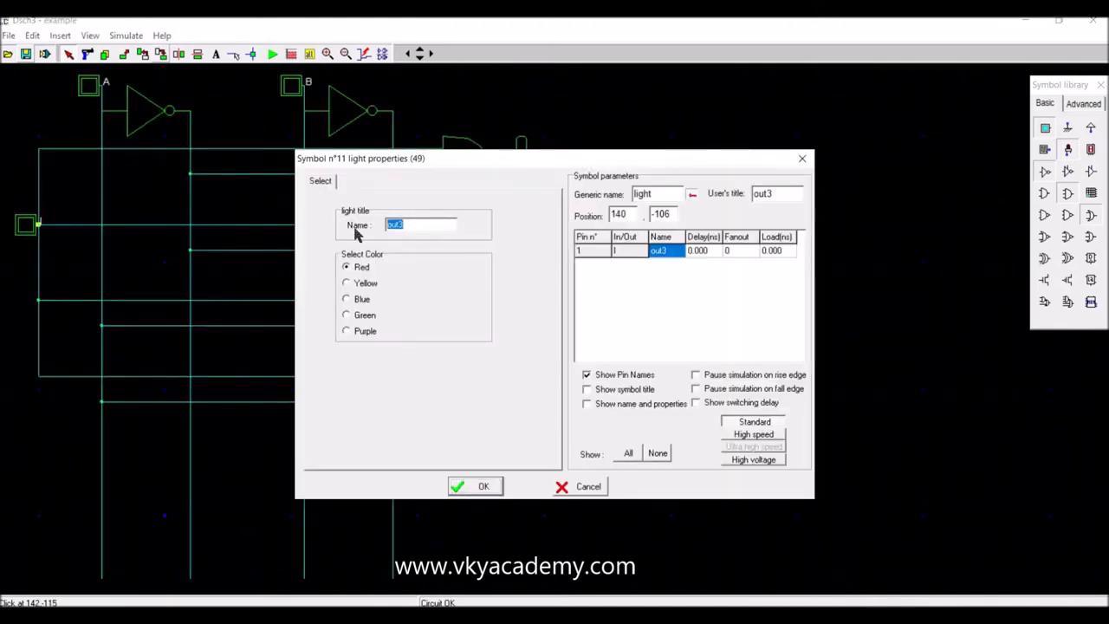
pyautogui.write('q')
pyautogui.click(483, 486)
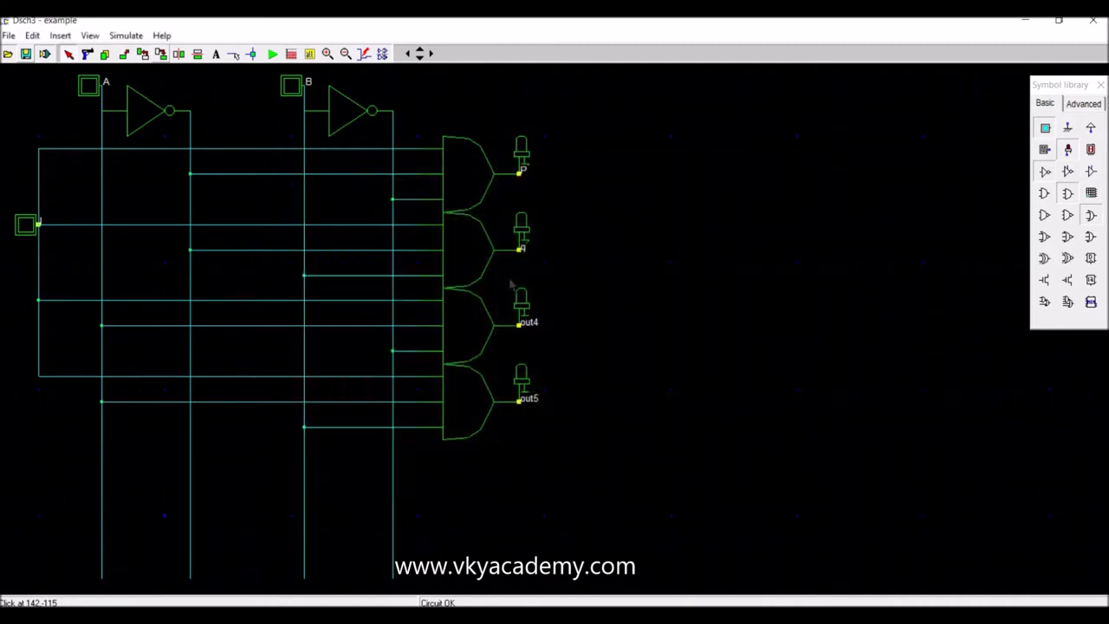
pyautogui.doubleClick(521, 231)
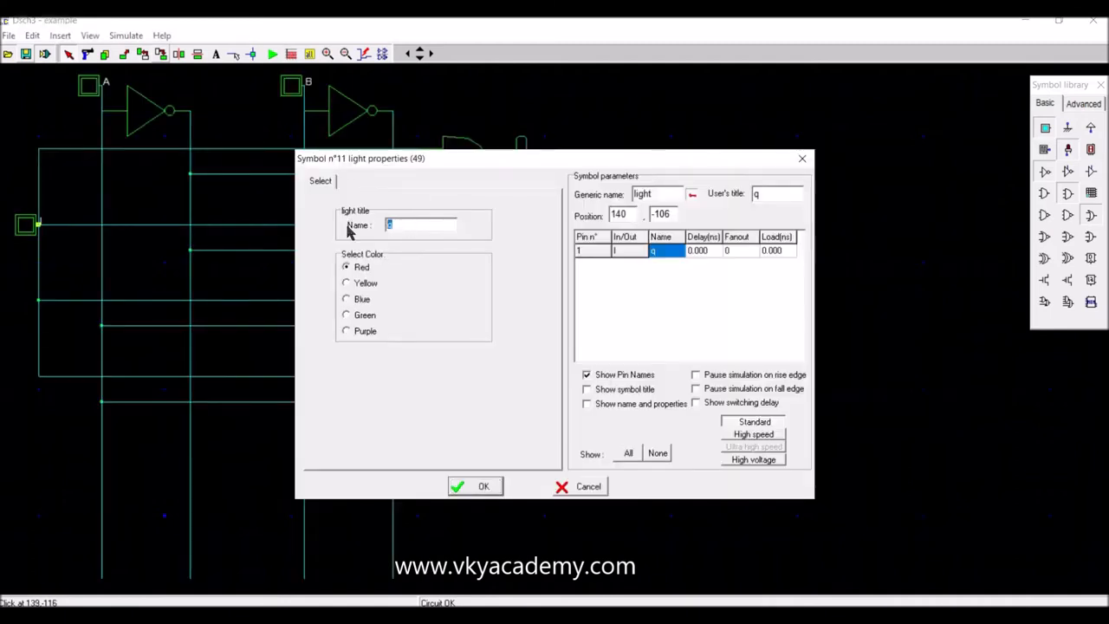
pyautogui.click(478, 488)
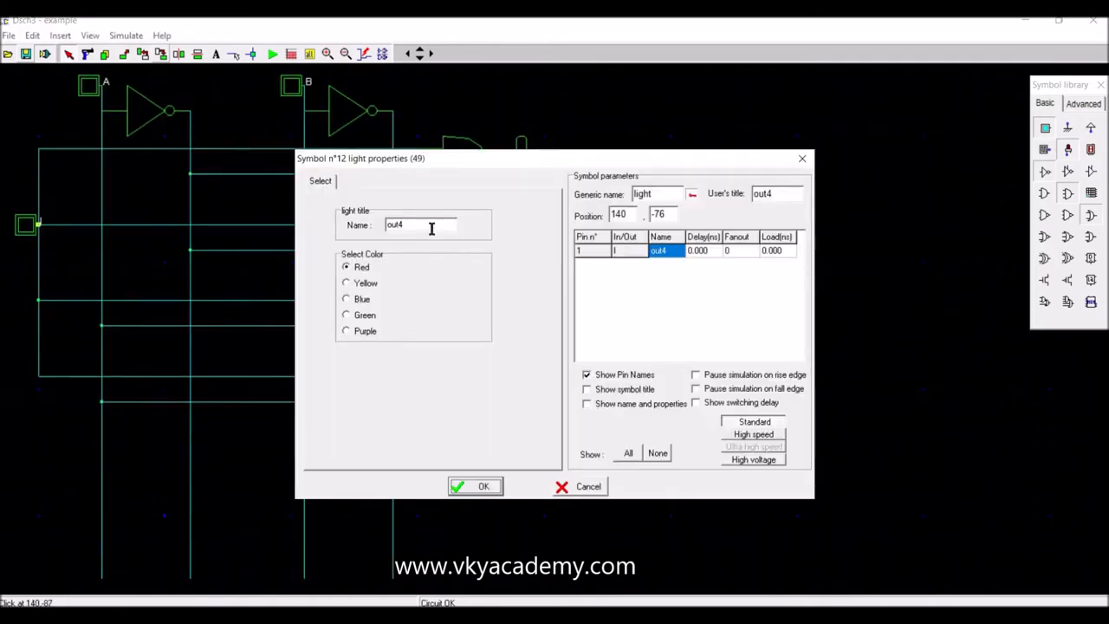
# Rename the lights on the third and fourth AND gate outputs as R and S
pyautogui.doubleClick(431, 228)
pyautogui.write('R')
pyautogui.click(472, 486)
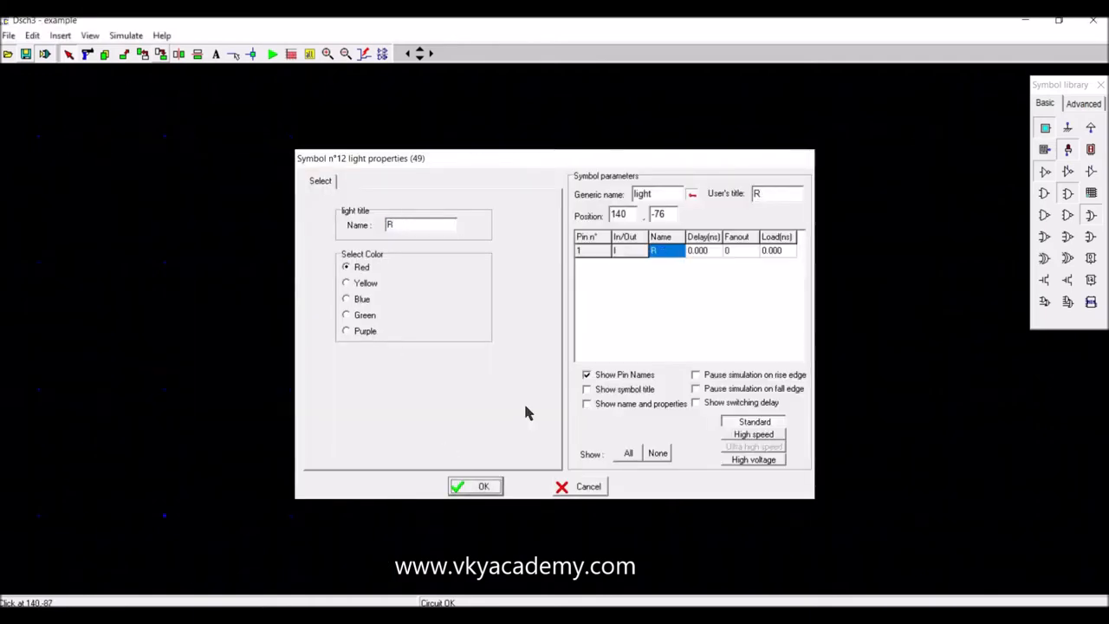
pyautogui.doubleClick(520, 378)
pyautogui.moveTo(431, 226); pyautogui.dragTo(280, 229)
pyautogui.write('S')
pyautogui.click(482, 489)
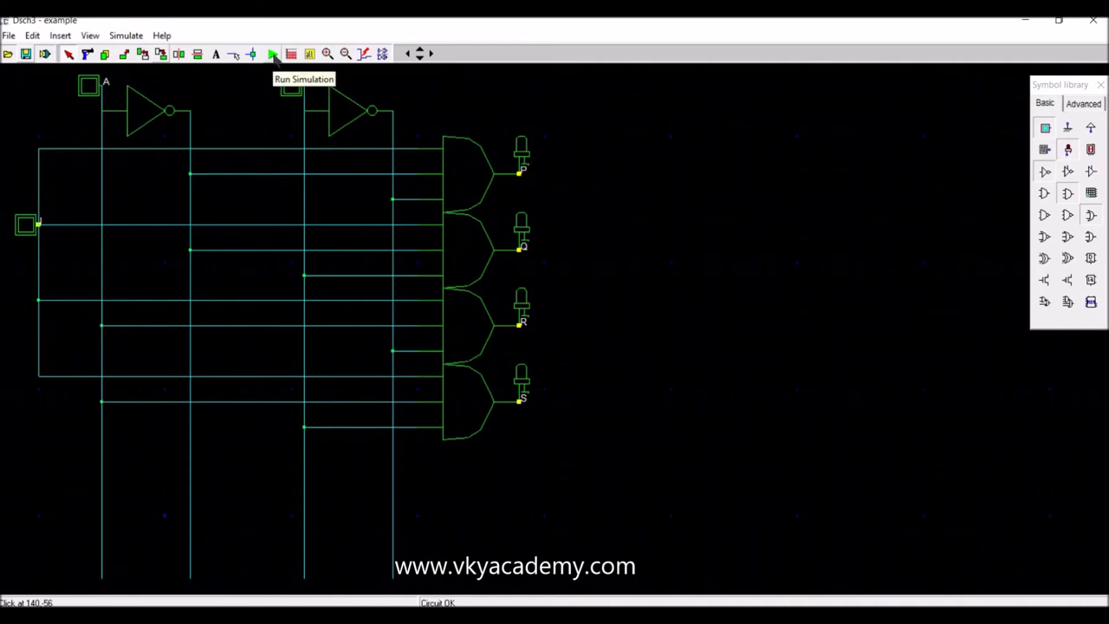
# Run the simulation and toggle input I repeatedly with A and B off to check the output lights
pyautogui.click(273, 54)
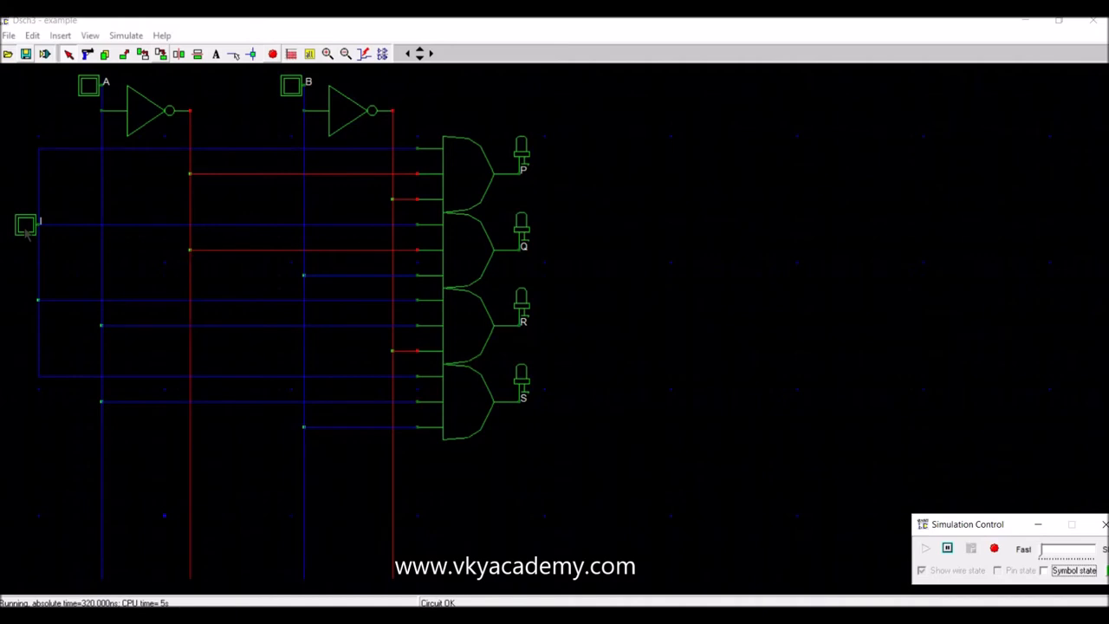
pyautogui.click(26, 227)
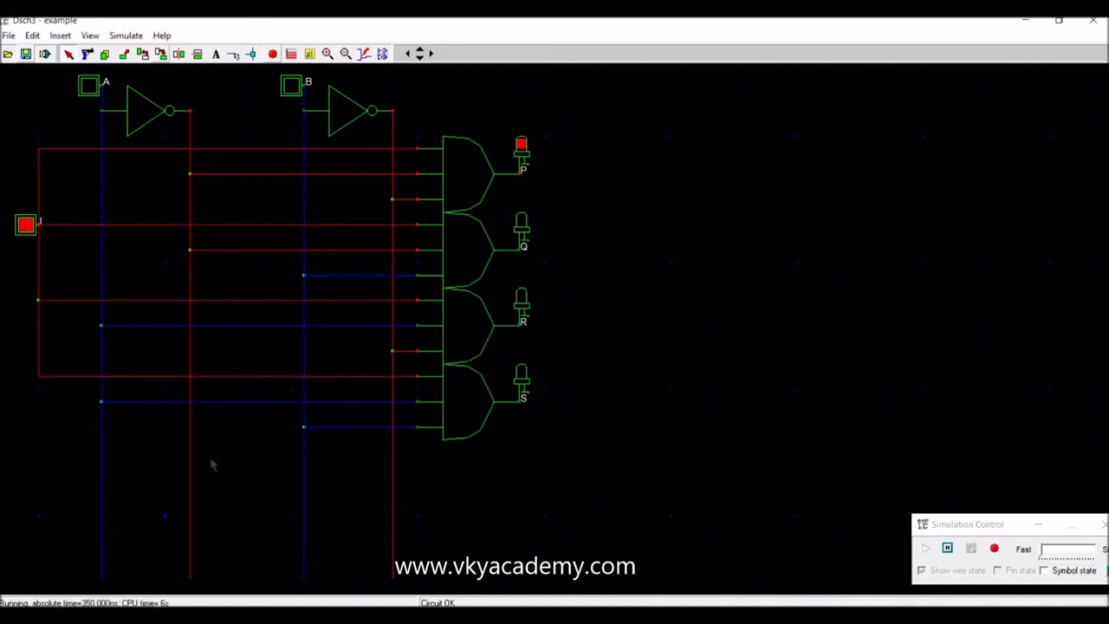
pyautogui.click(26, 226)
pyautogui.click(26, 225)
pyautogui.click(26, 226)
pyautogui.click(26, 226)
pyautogui.click(26, 227)
pyautogui.click(26, 226)
pyautogui.click(26, 226)
pyautogui.click(26, 226)
pyautogui.click(26, 226)
pyautogui.click(26, 226)
pyautogui.click(26, 226)
pyautogui.click(26, 227)
pyautogui.click(26, 226)
pyautogui.click(26, 226)
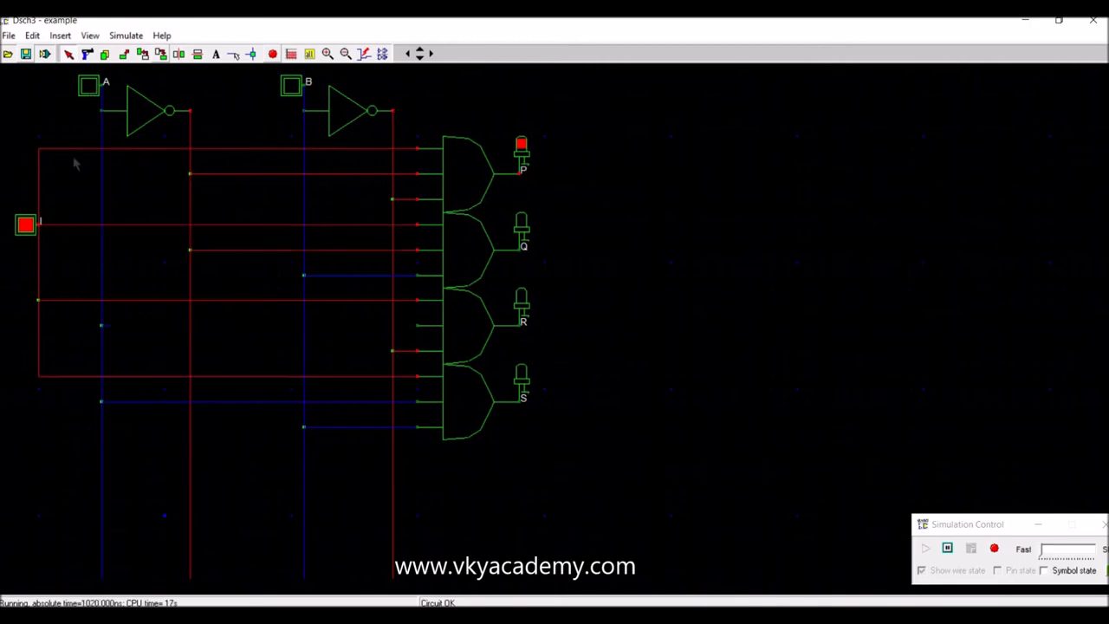
pyautogui.click(26, 226)
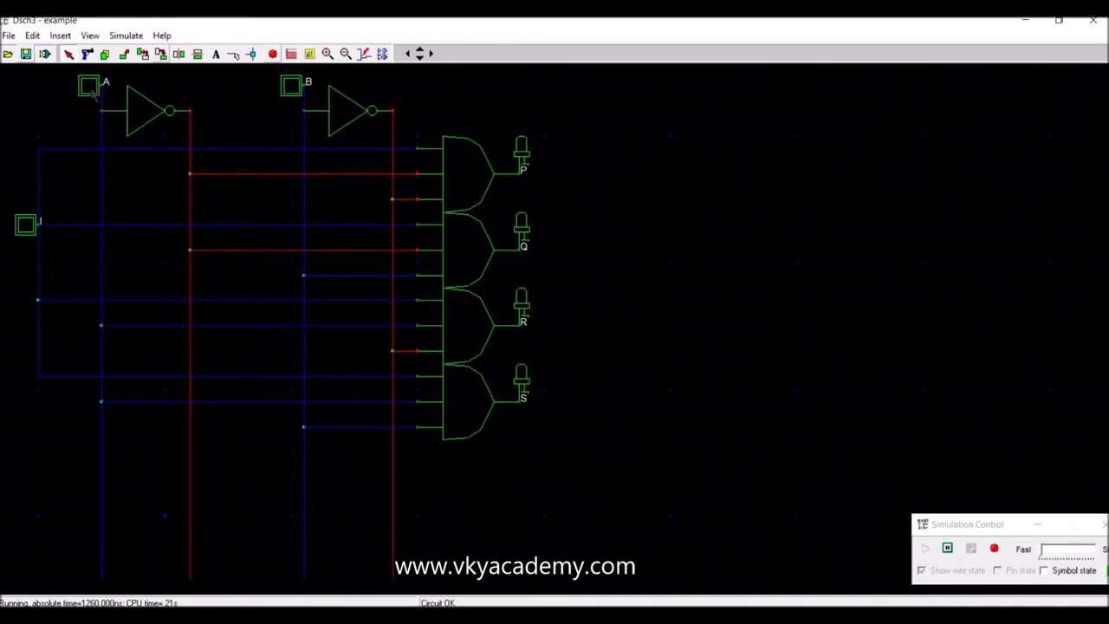
# Switch input B on with A off and toggle input I repeatedly to check the output lights
pyautogui.click(290, 85)
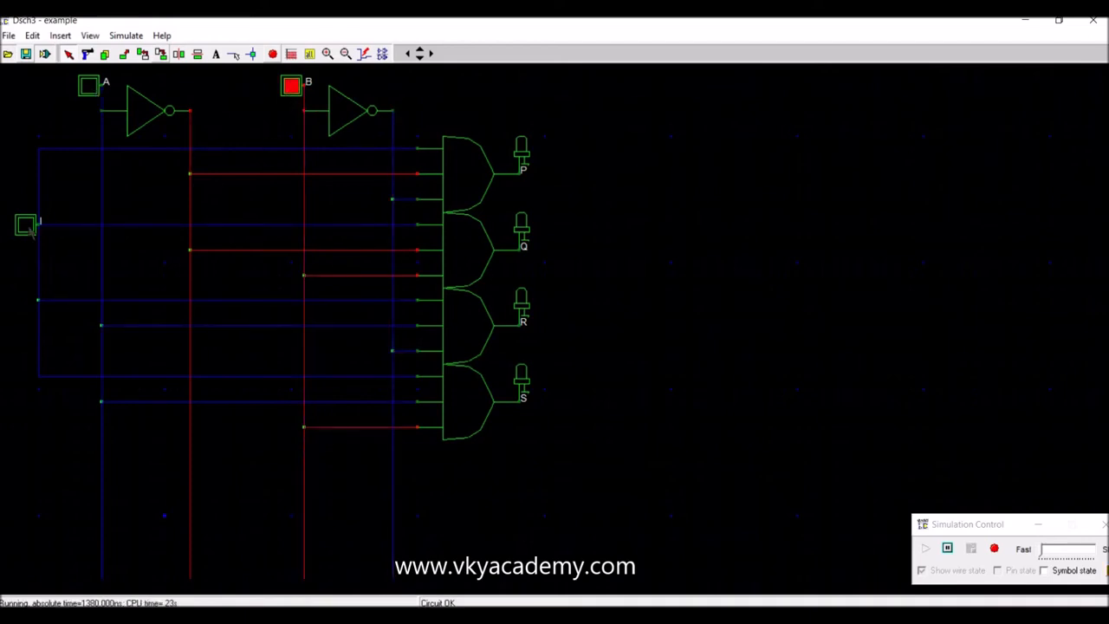
pyautogui.click(26, 226)
pyautogui.click(26, 225)
pyautogui.click(26, 226)
pyautogui.click(26, 225)
pyautogui.click(26, 225)
pyautogui.click(29, 227)
pyautogui.click(29, 227)
pyautogui.click(29, 227)
pyautogui.click(29, 227)
pyautogui.click(26, 226)
pyautogui.click(26, 226)
pyautogui.click(26, 225)
# Switch input B off and A on, toggling input I repeatedly to check the output lights
pyautogui.click(291, 85)
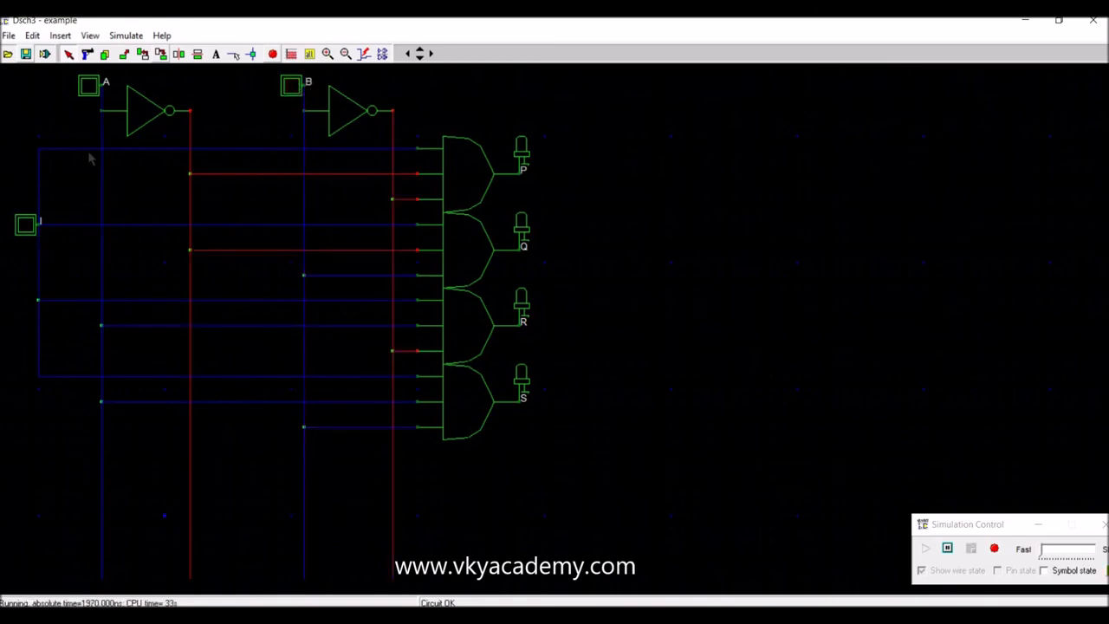
pyautogui.click(88, 89)
pyautogui.click(26, 227)
pyautogui.click(26, 227)
pyautogui.click(26, 227)
pyautogui.click(26, 227)
pyautogui.click(26, 227)
pyautogui.click(26, 227)
pyautogui.click(26, 227)
pyautogui.click(26, 227)
pyautogui.click(26, 227)
pyautogui.click(26, 227)
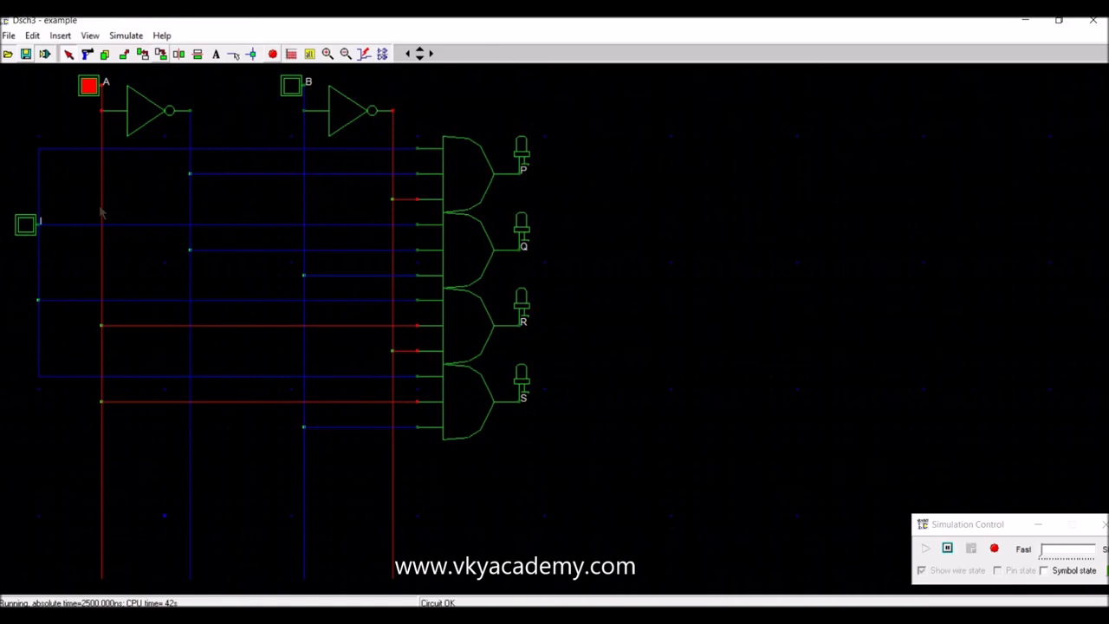
# Switch input B on alongside A, toggle input I repeatedly to check the lights, and stop the simulation
pyautogui.click(291, 87)
pyautogui.click(26, 225)
pyautogui.click(26, 226)
pyautogui.click(26, 225)
pyautogui.click(26, 225)
pyautogui.click(26, 225)
pyautogui.click(26, 226)
pyautogui.click(26, 226)
pyautogui.click(26, 225)
pyautogui.click(26, 225)
pyautogui.click(26, 226)
pyautogui.click(26, 226)
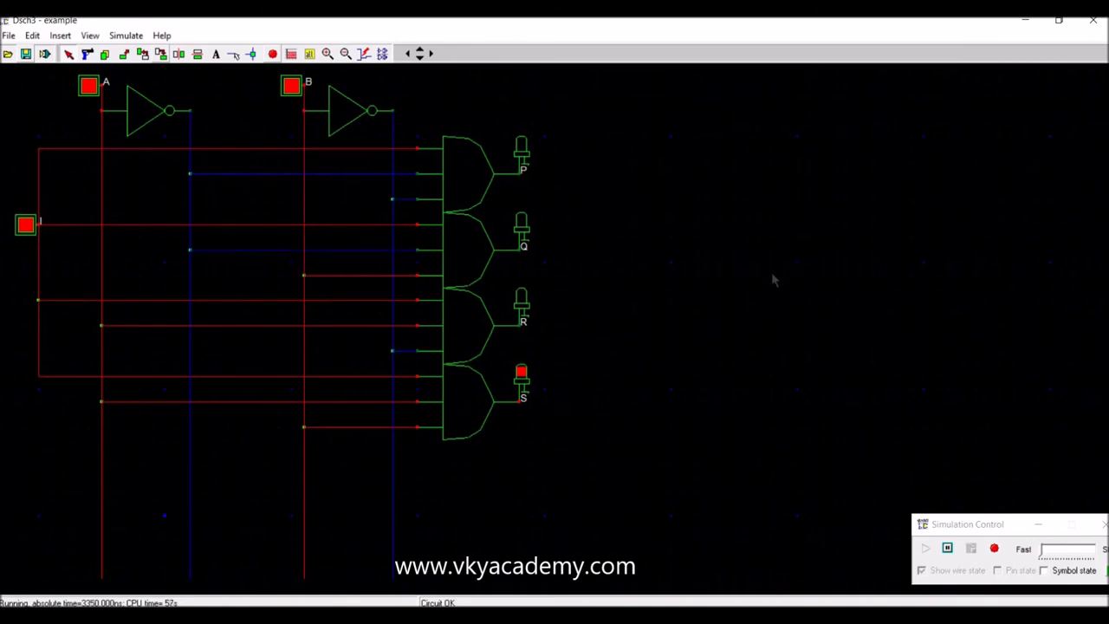
pyautogui.click(272, 54)
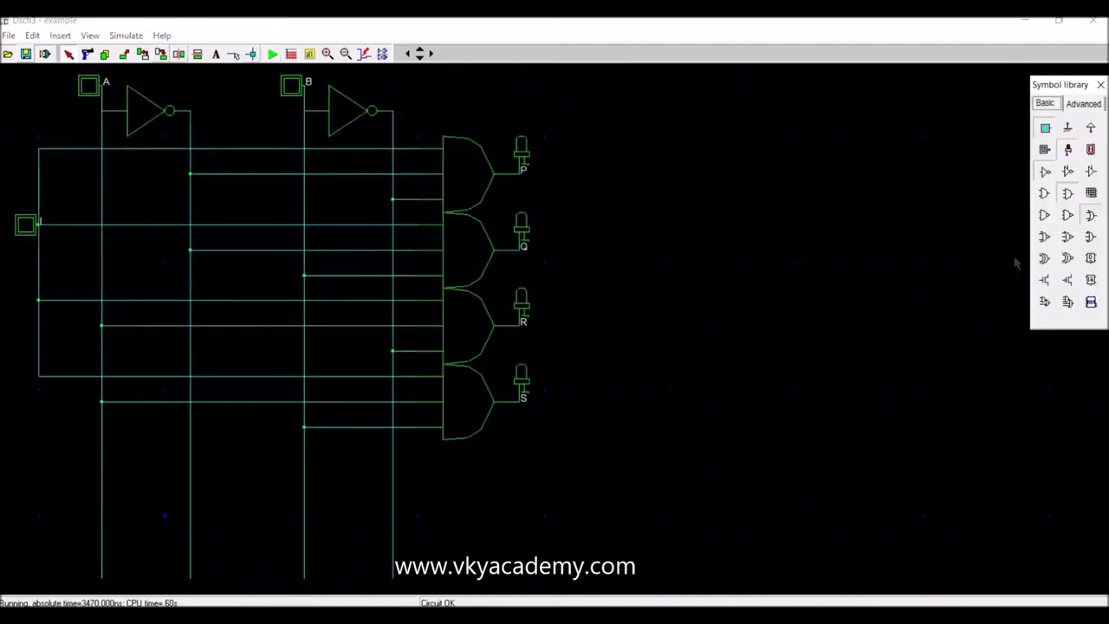